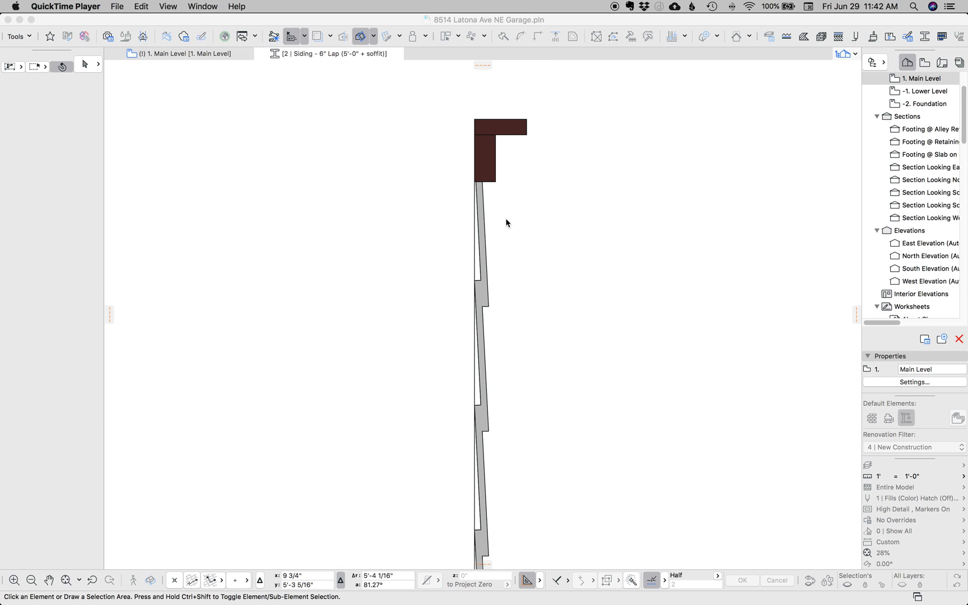
- Inspect the 6" lap siding profile, then switch to the other project and examine its 8' siding profile with soffit
left_click(480, 285)
scroll(488, 280, "up", 3)
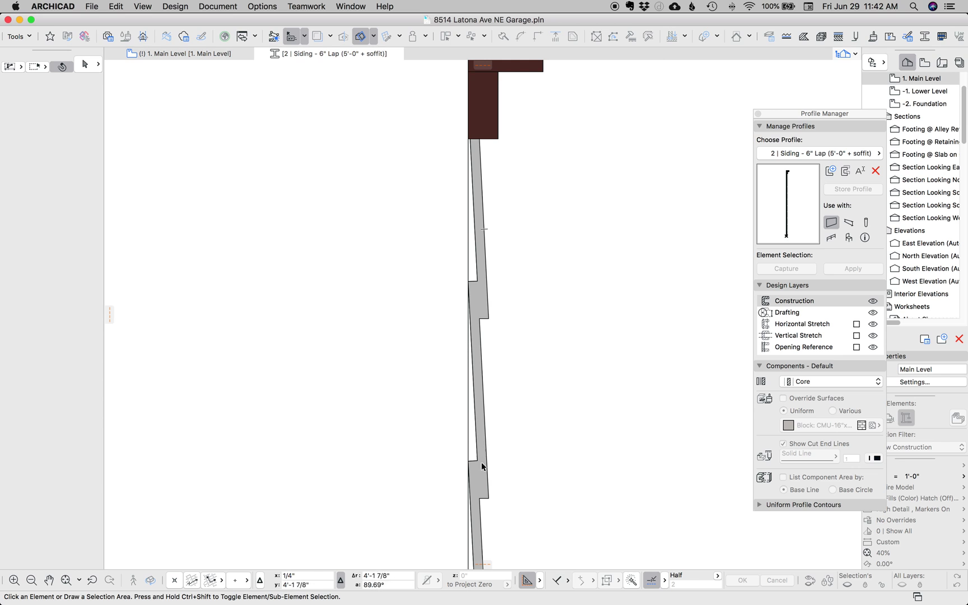
left_click(641, 585)
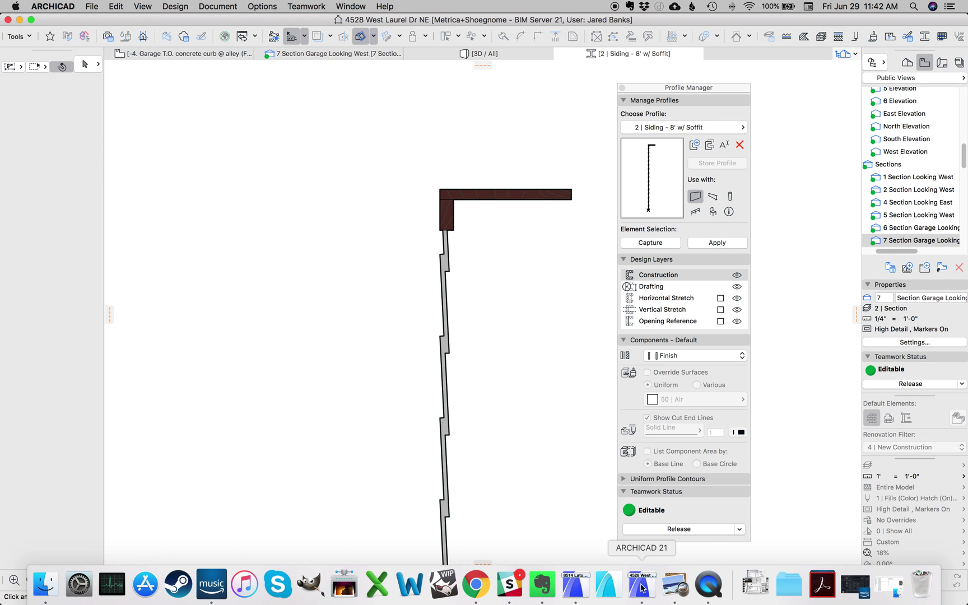
scroll(454, 222, "up", 4)
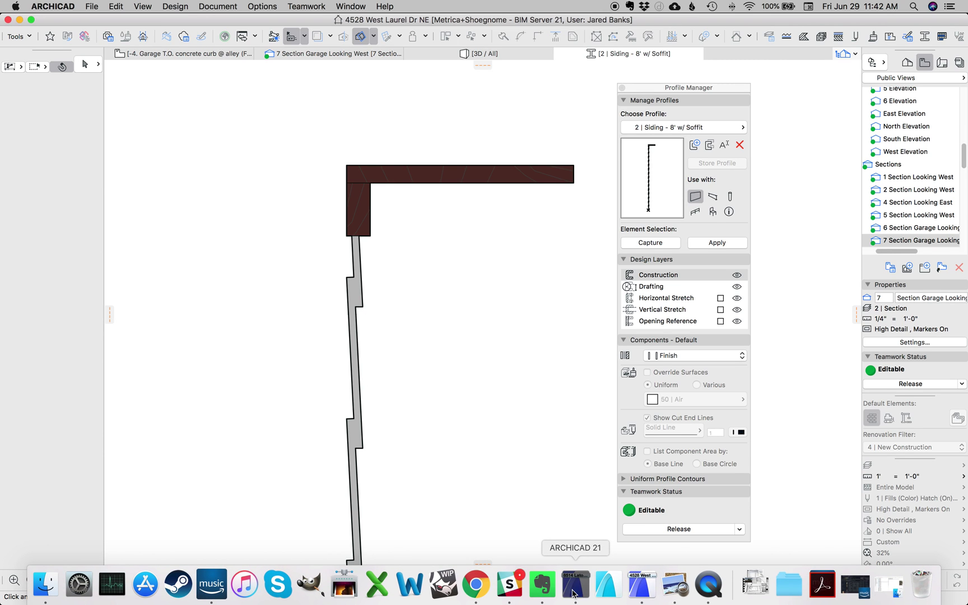
- Switch back to the garage project and inspect the Air Space fill behind the second course of lap siding
left_click(572, 593)
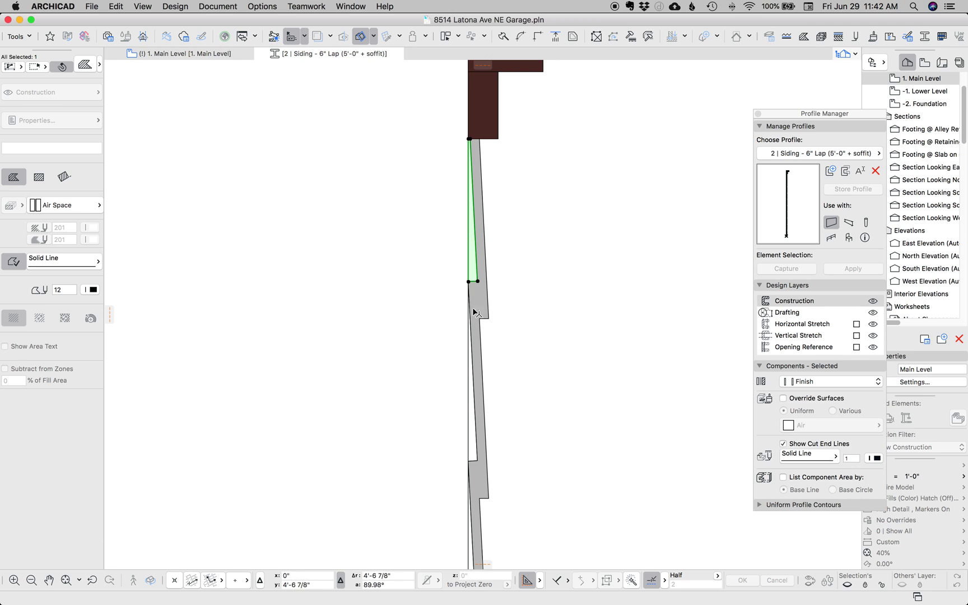
left_click(472, 410)
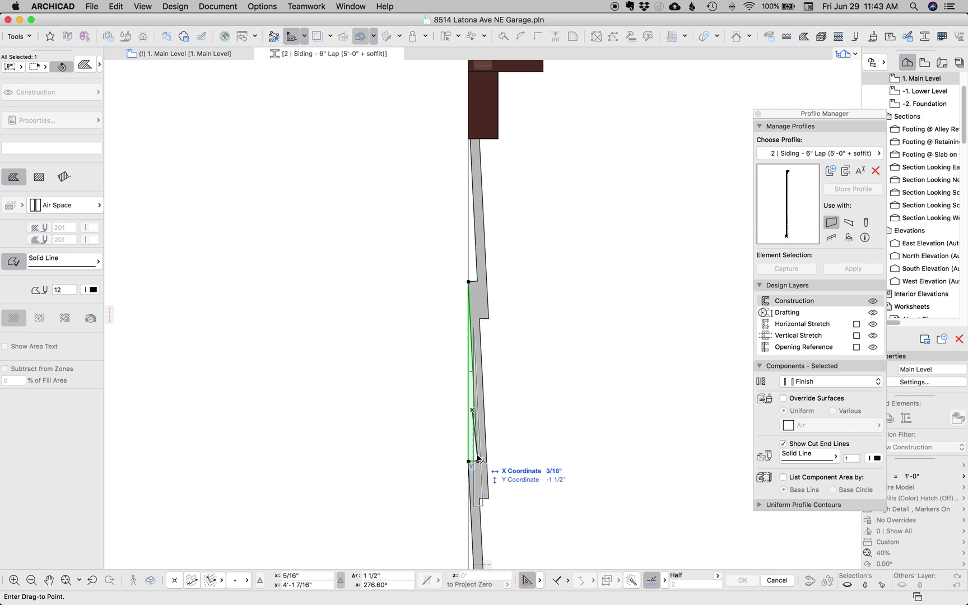
left_click(478, 460)
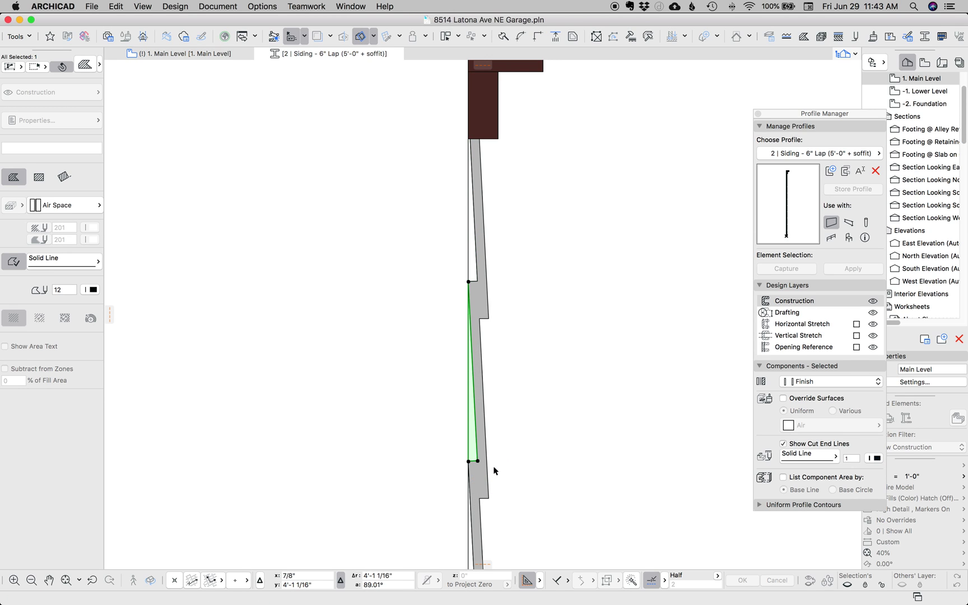
left_click(492, 455)
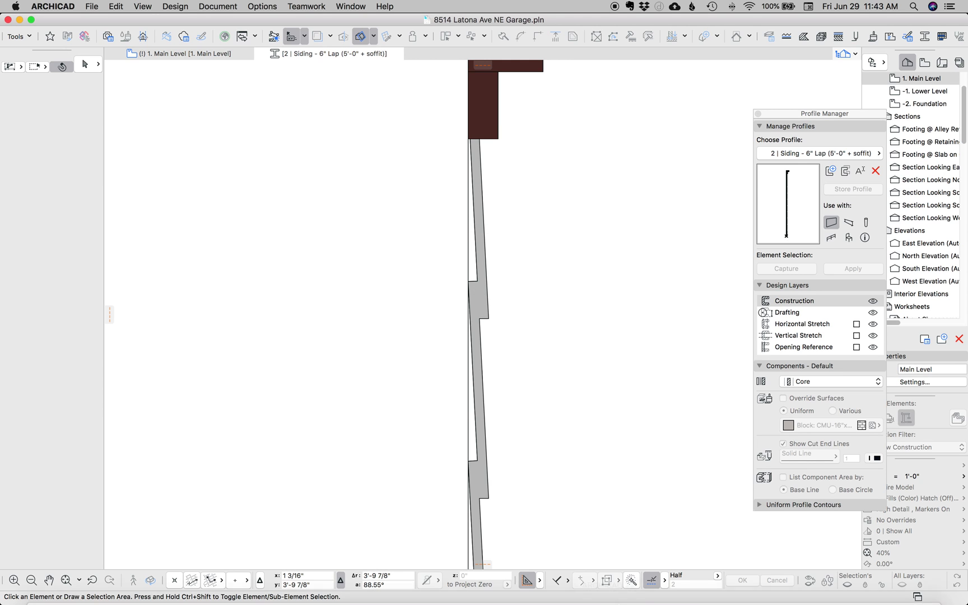
- Examine the back face of the 8' siding profile in the other project and compare it with the garage siding profile
left_click(644, 588)
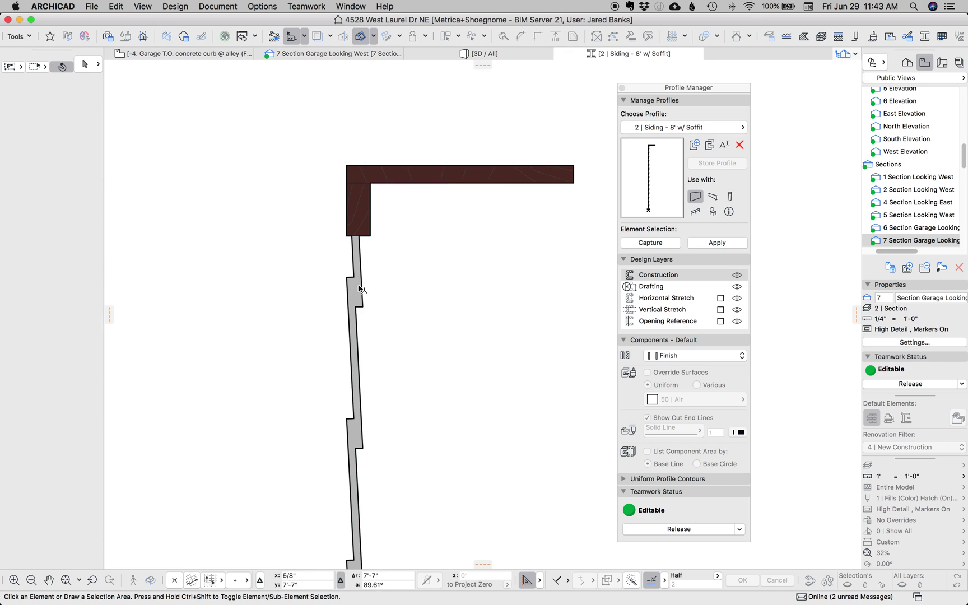
scroll(363, 287, "up", 3)
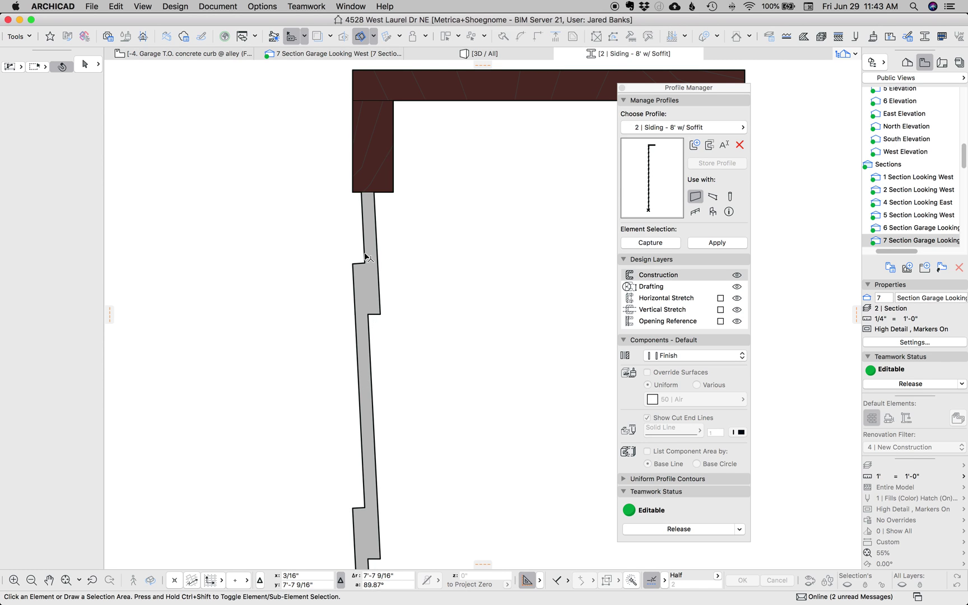
scroll(362, 255, "down", 3)
scroll(457, 384, "down", 4)
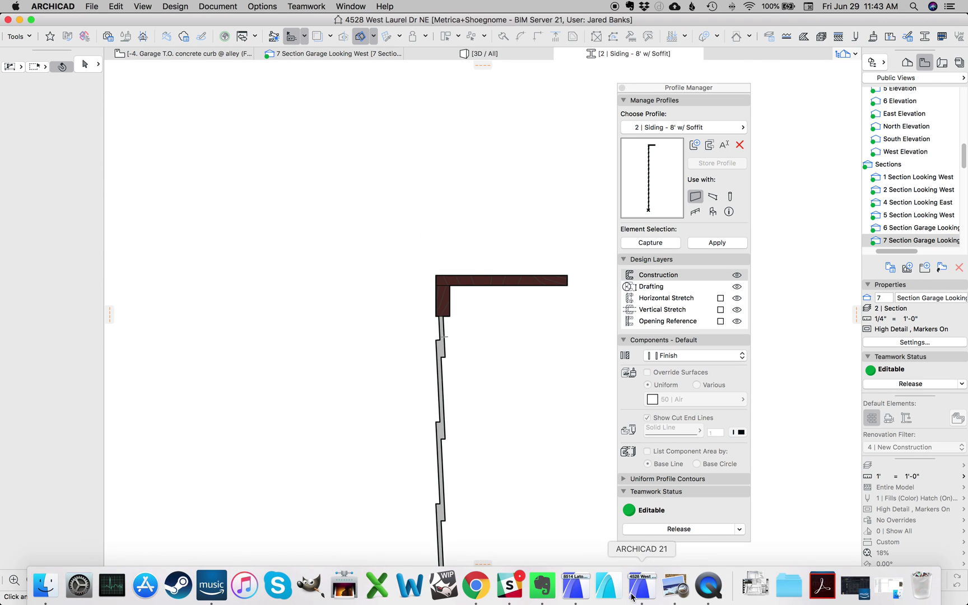
left_click(575, 584)
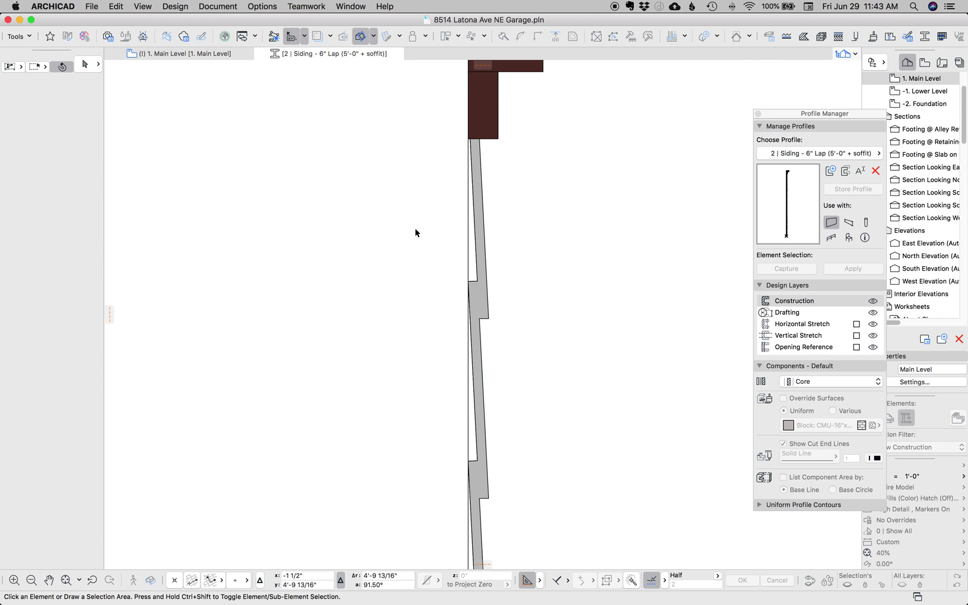
scroll(463, 217, "down", 2)
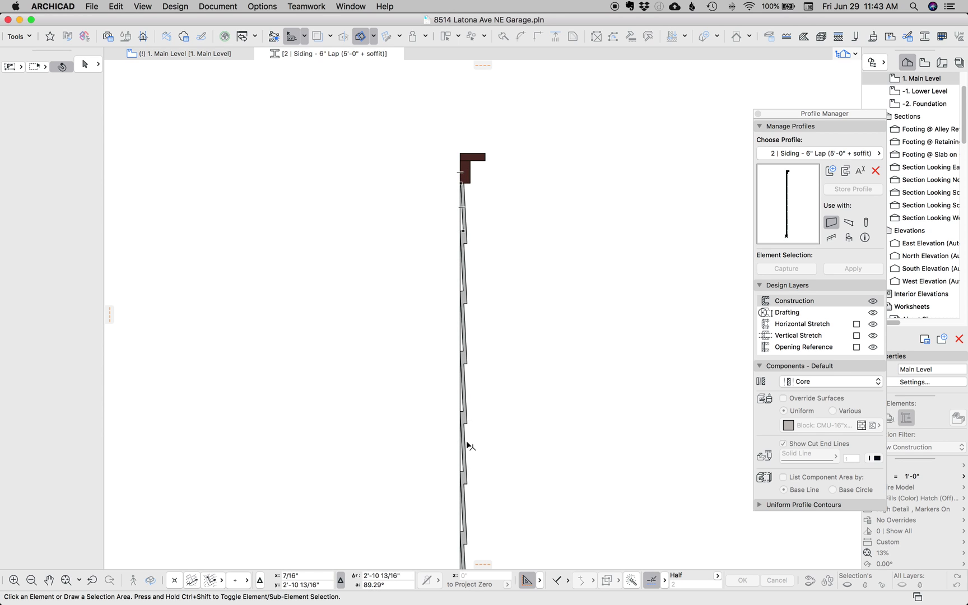
- Return to the 8' siding profile and examine the outer corner of a lap joint and the courses below the fascia
mouse_move(590, 599)
left_click(642, 585)
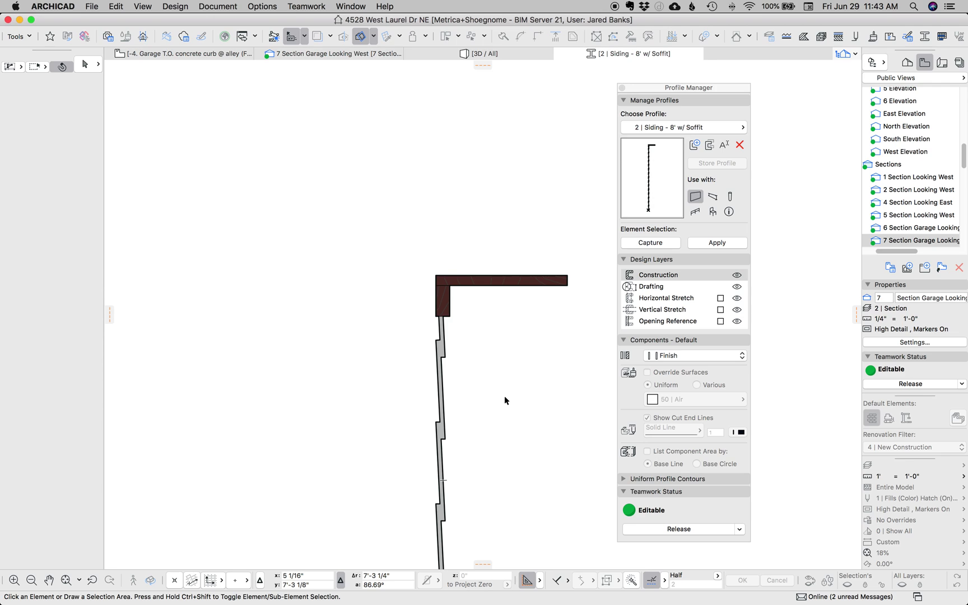
scroll(504, 400, "up", 10)
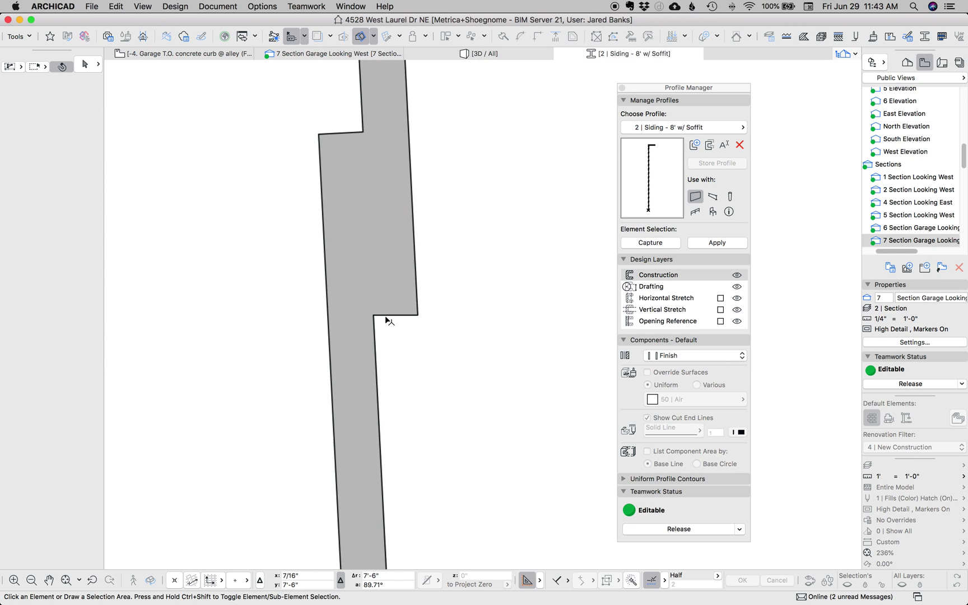
scroll(386, 320, "up", 4)
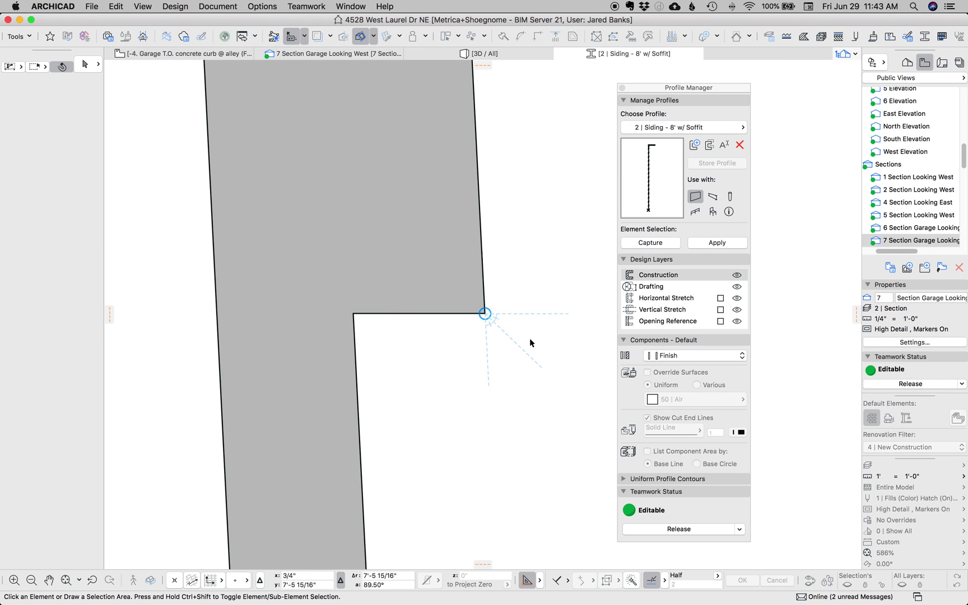
scroll(570, 338, "down", 10)
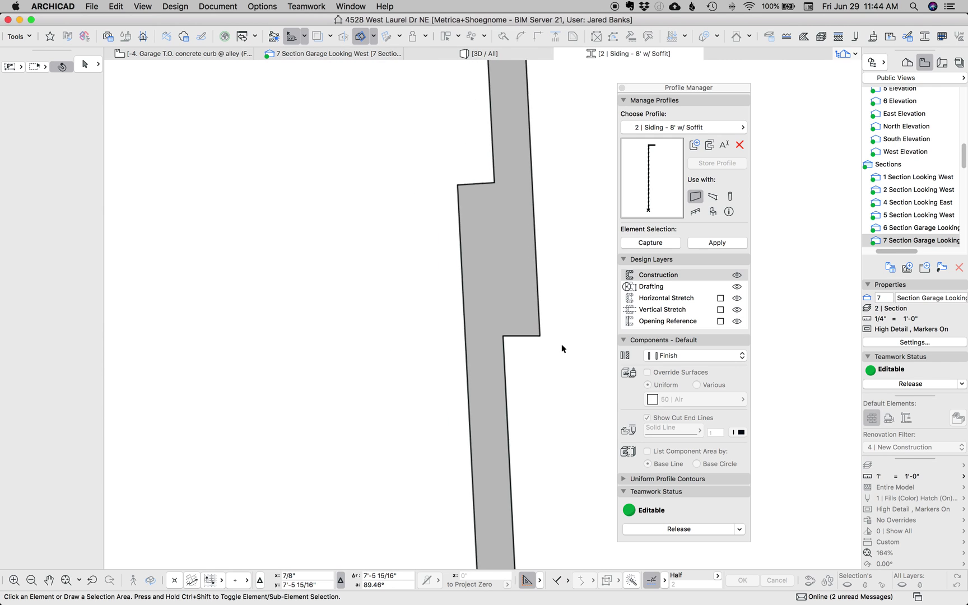
scroll(566, 370, "down", 3)
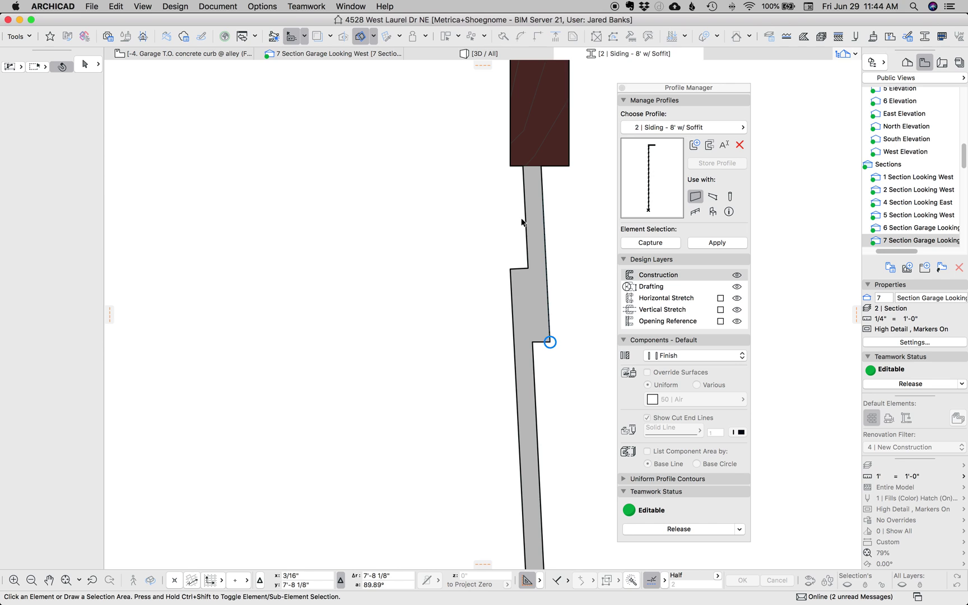
scroll(529, 249, "down", 2)
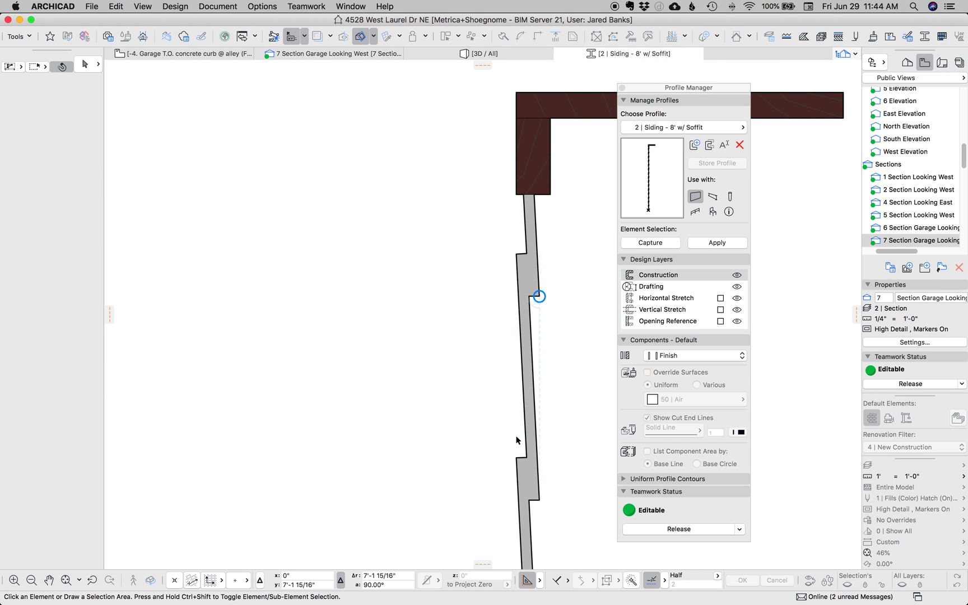
- Go back to the garage project and check the triangular air fills along the back of the lap siding
left_click(582, 590)
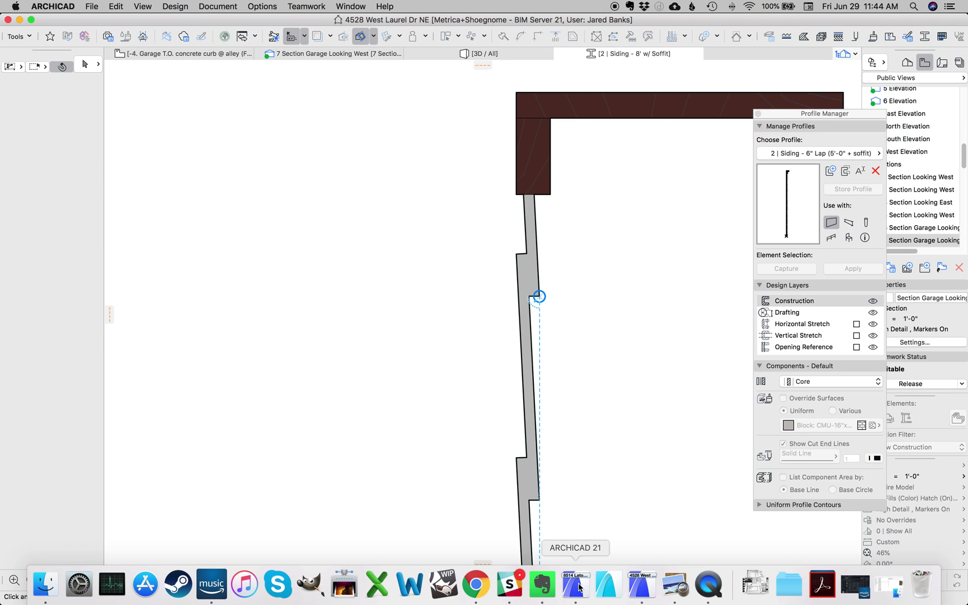
scroll(462, 207, "up", 4)
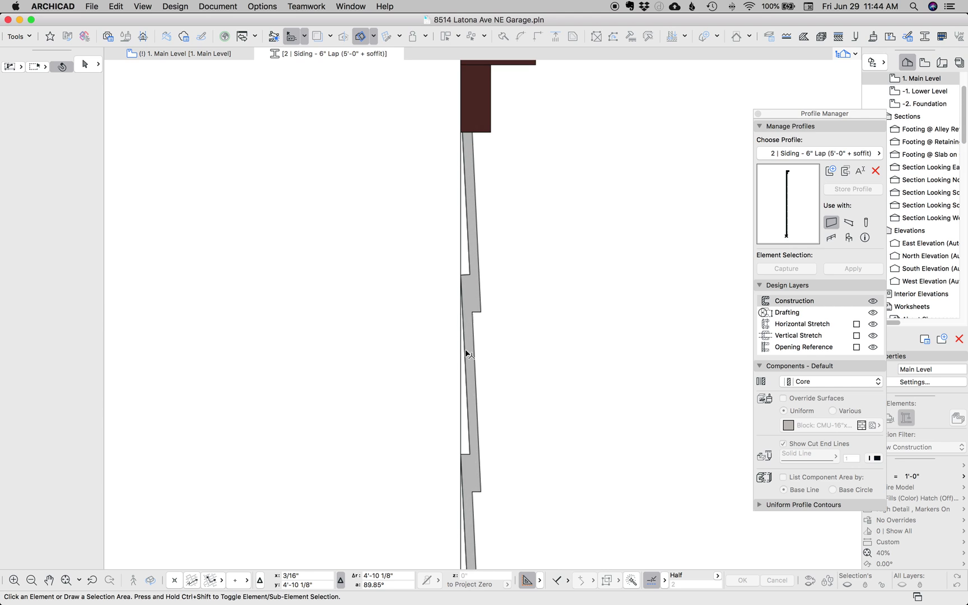
left_click(463, 402)
left_click(617, 528)
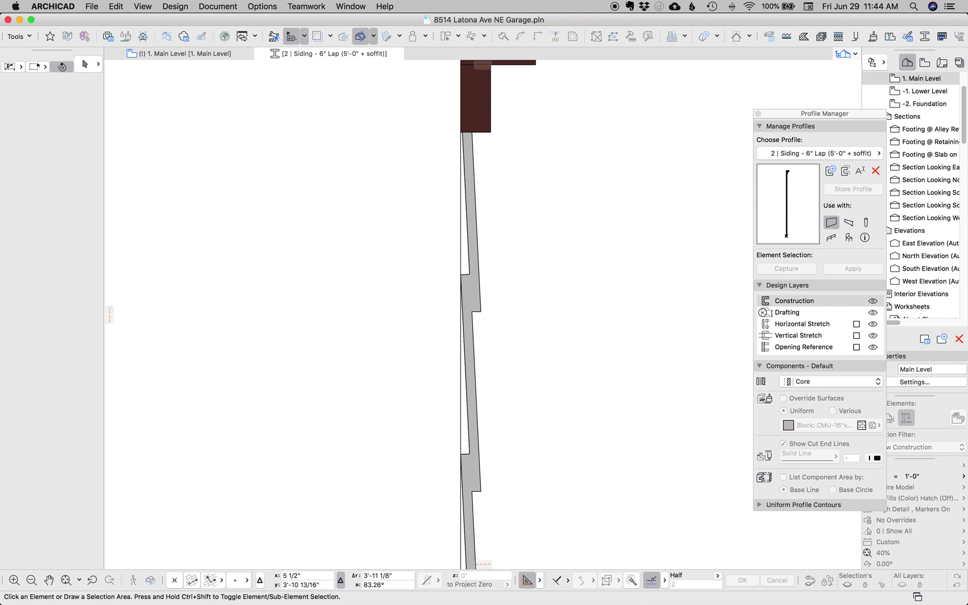
- In the 8' siding profile, draw a triangular Cavity fill about 8 7/16" wide from the fascia's lower back corner
left_click(639, 588)
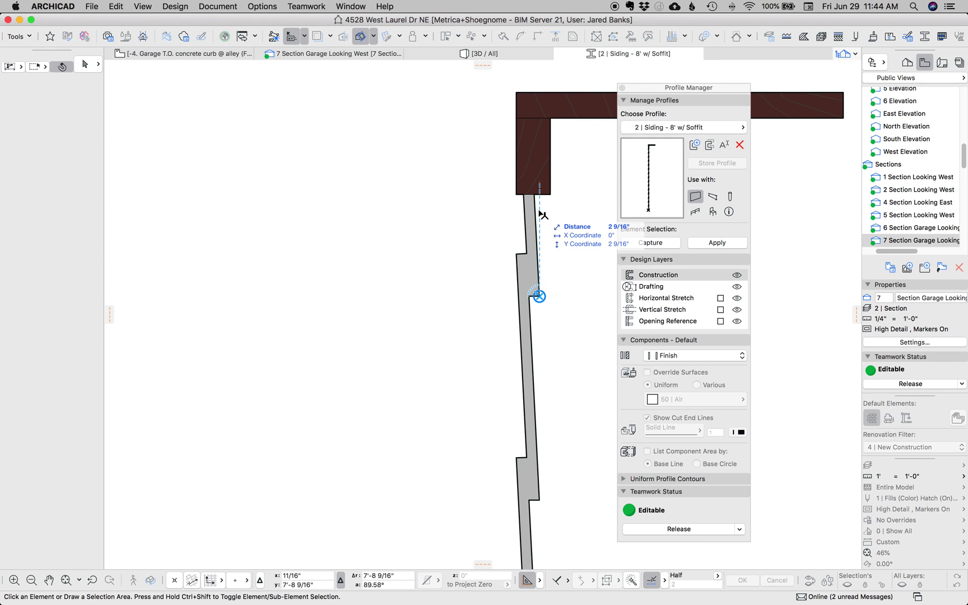
key("f")
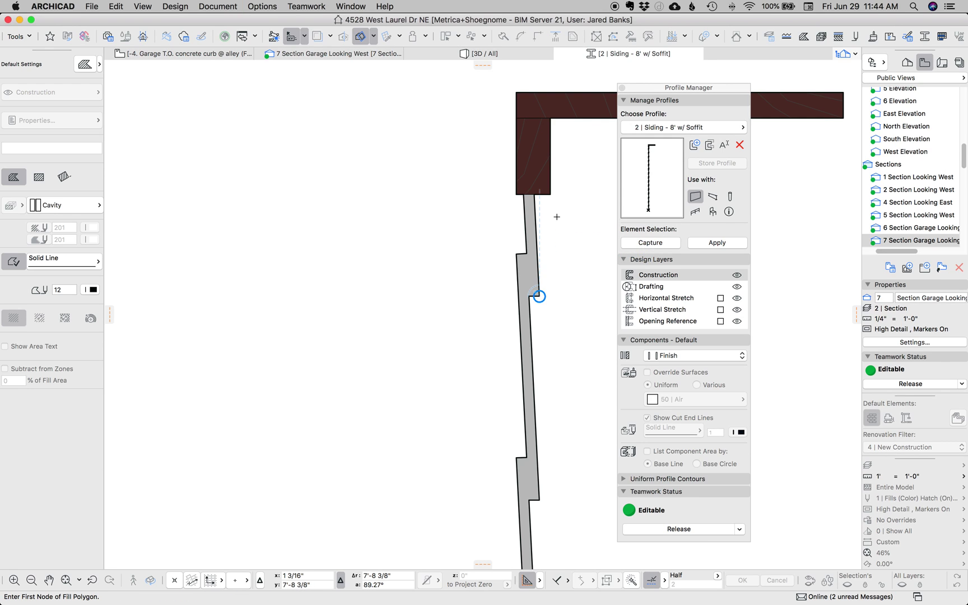
left_click(516, 194)
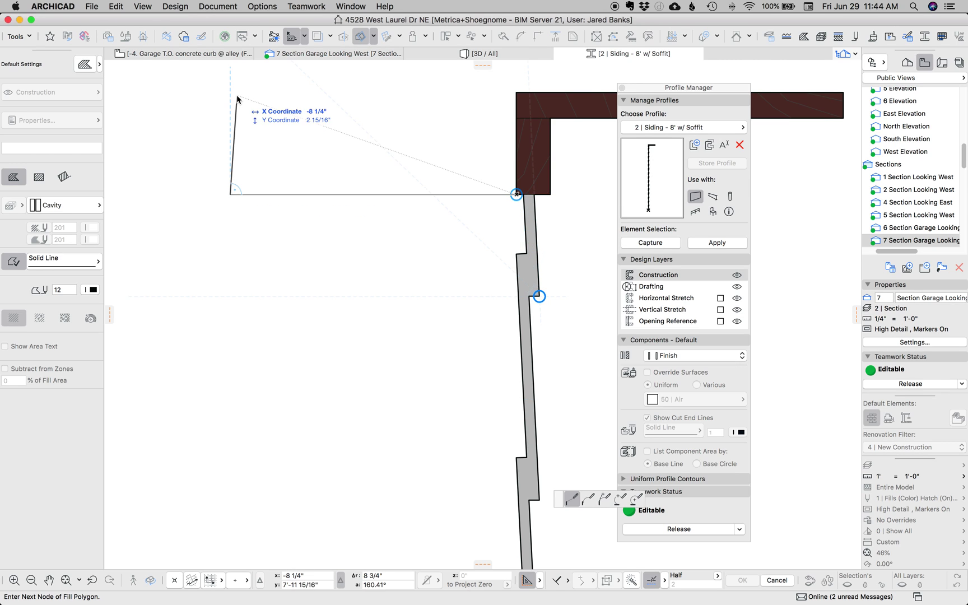
scroll(241, 147, "down", 3)
scroll(241, 147, "down", 1)
scroll(242, 129, "up", 2)
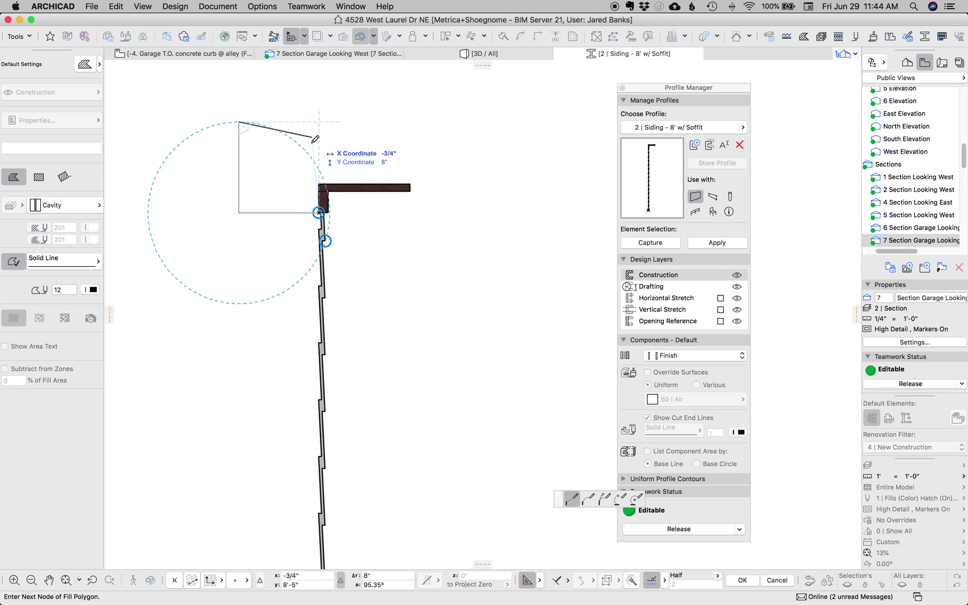
left_click(319, 213)
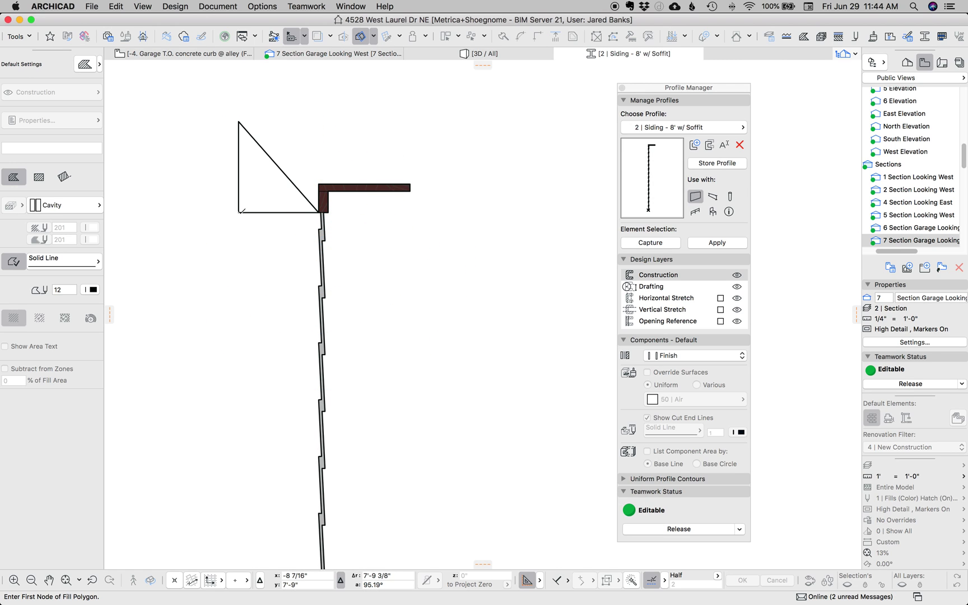
- Draw an irregular Cavity fill beside the siding, running from the triangular fill down past the siding's base
scroll(227, 375, "down", 2)
scroll(227, 375, "down", 1)
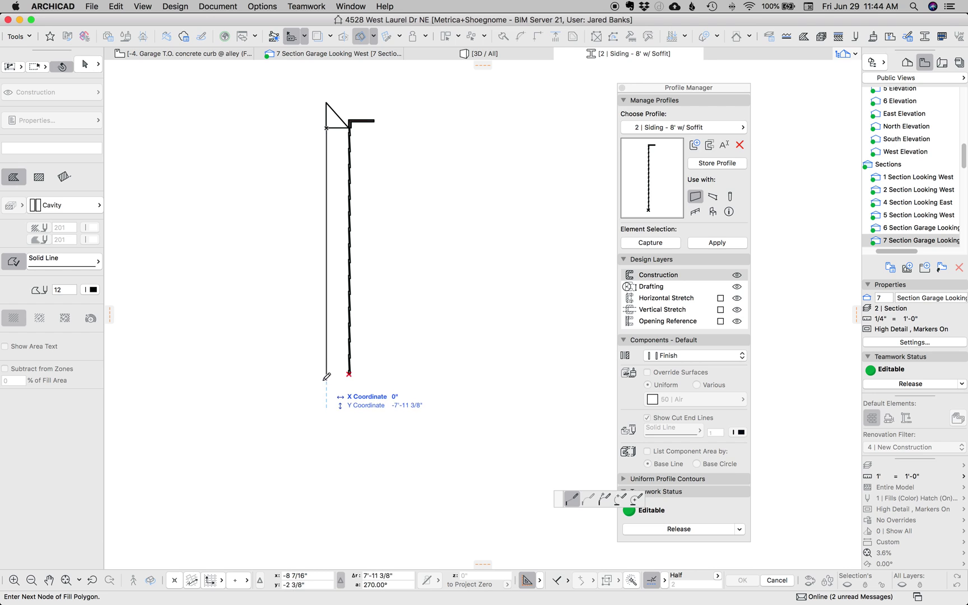
scroll(348, 374, "up", 2)
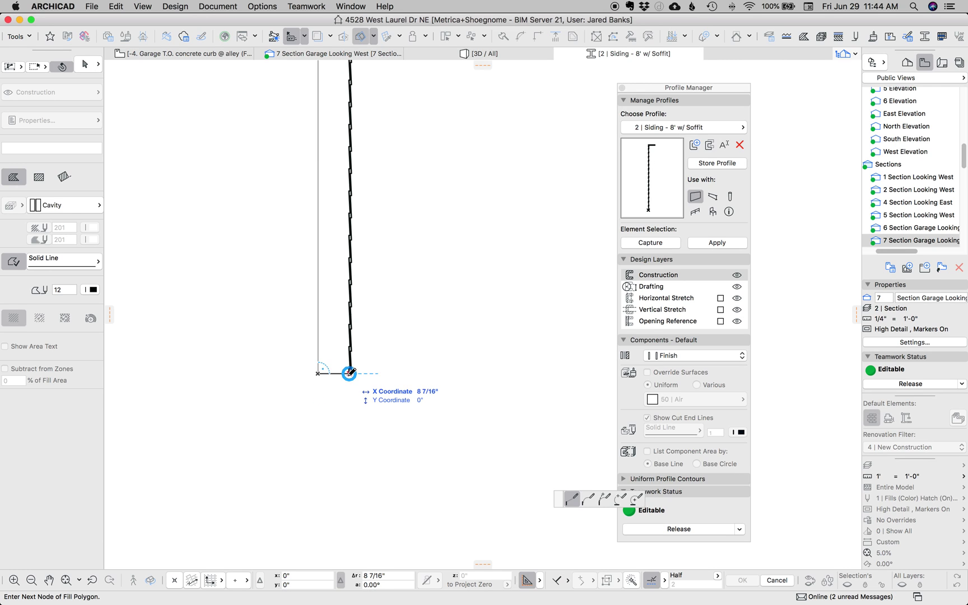
left_click(329, 428)
left_click(278, 410)
scroll(283, 249, "down", 3)
scroll(285, 291, "up", 3)
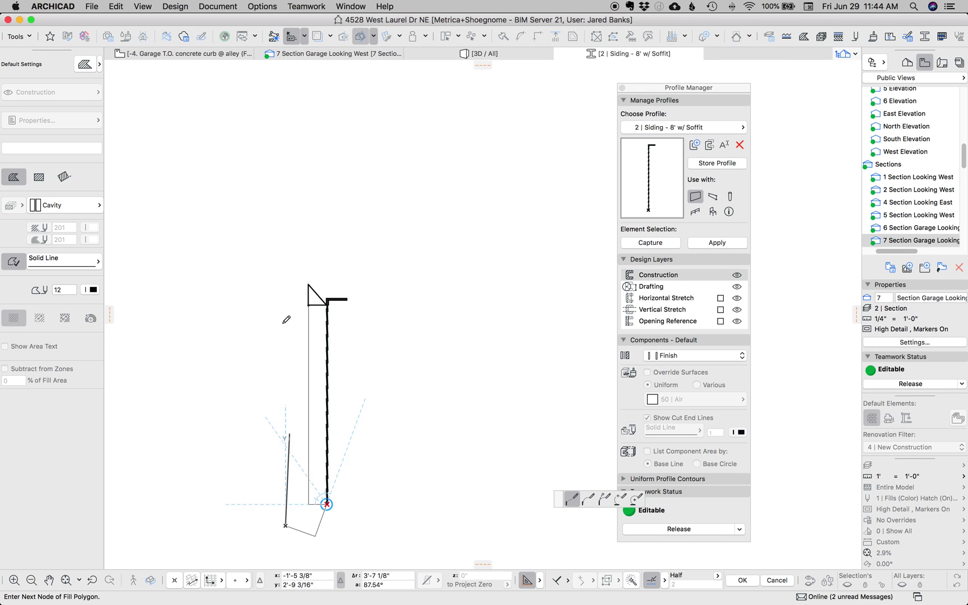
left_click(285, 320)
double_click(308, 306)
scroll(407, 197, "up", 2)
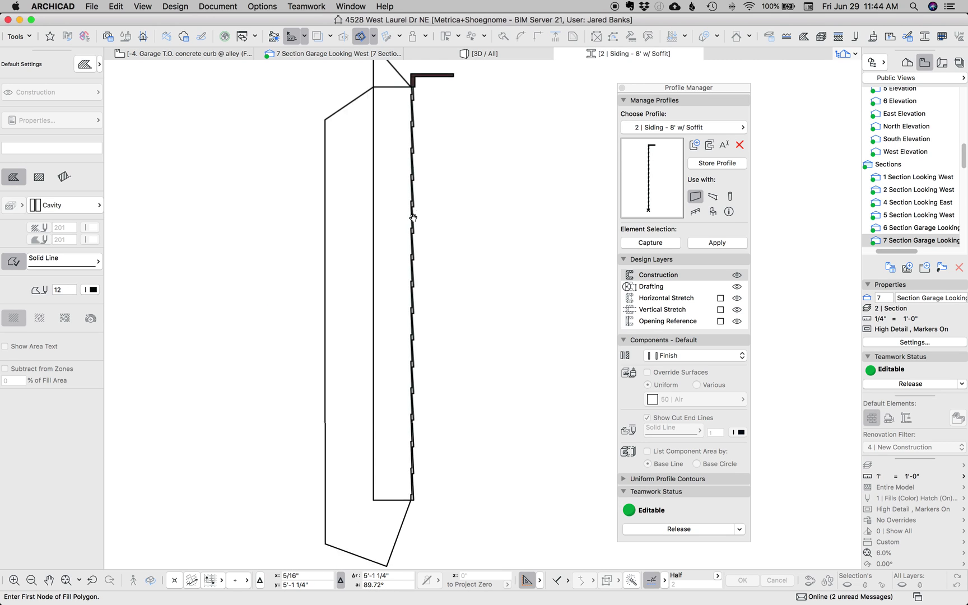
scroll(407, 198, "up", 3)
key("Escape")
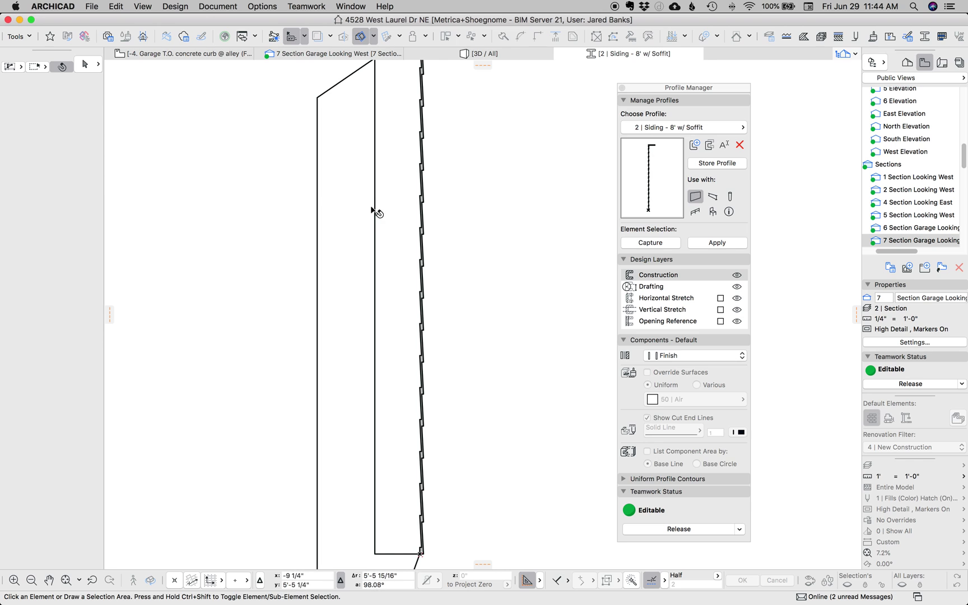
- Pick up the settings of the fill drawn beside the siding and check its building material in the material list
scroll(388, 217, "down", 1)
scroll(392, 240, "down", 1)
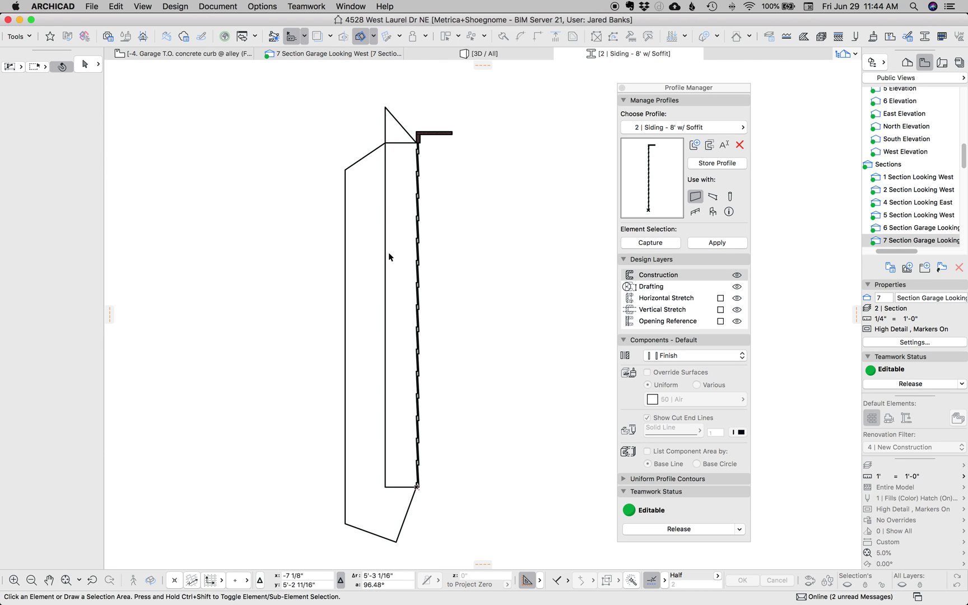
left_click(386, 246, "alt")
left_click(74, 207)
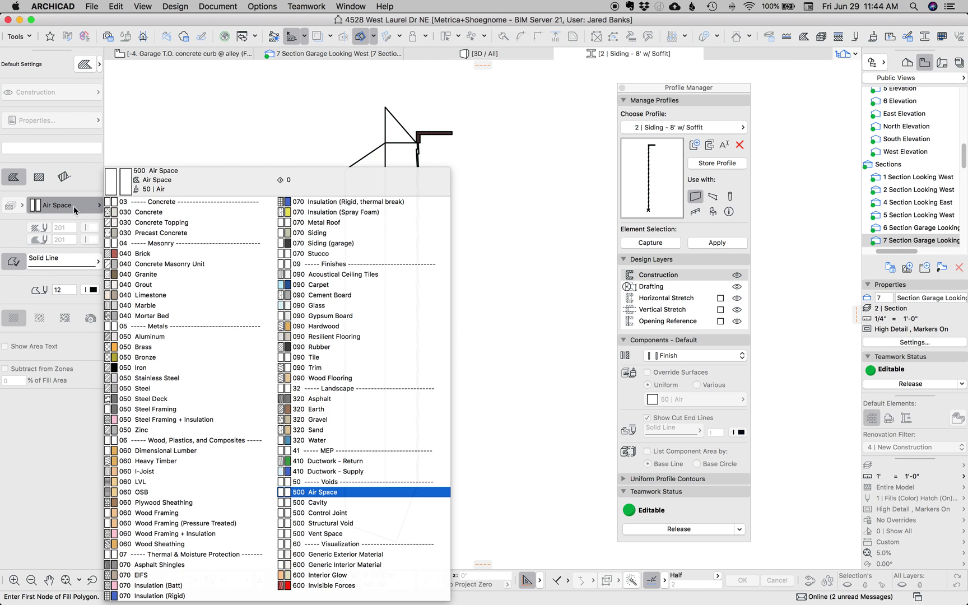
left_click(73, 207)
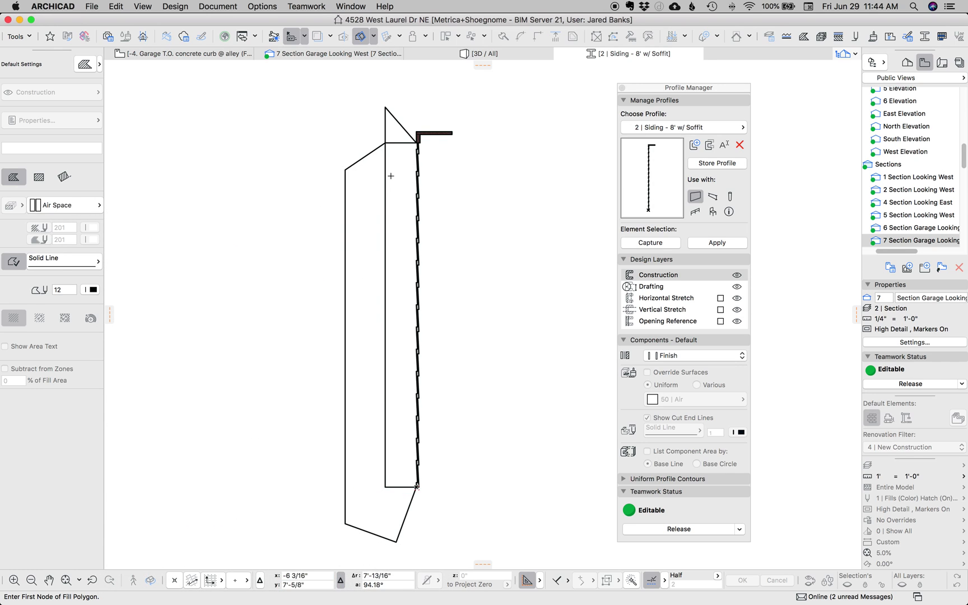
- Delete the irregular fill beside the siding and the triangular fill at the fascia's lower back corner
key("Escape")
left_click(378, 187)
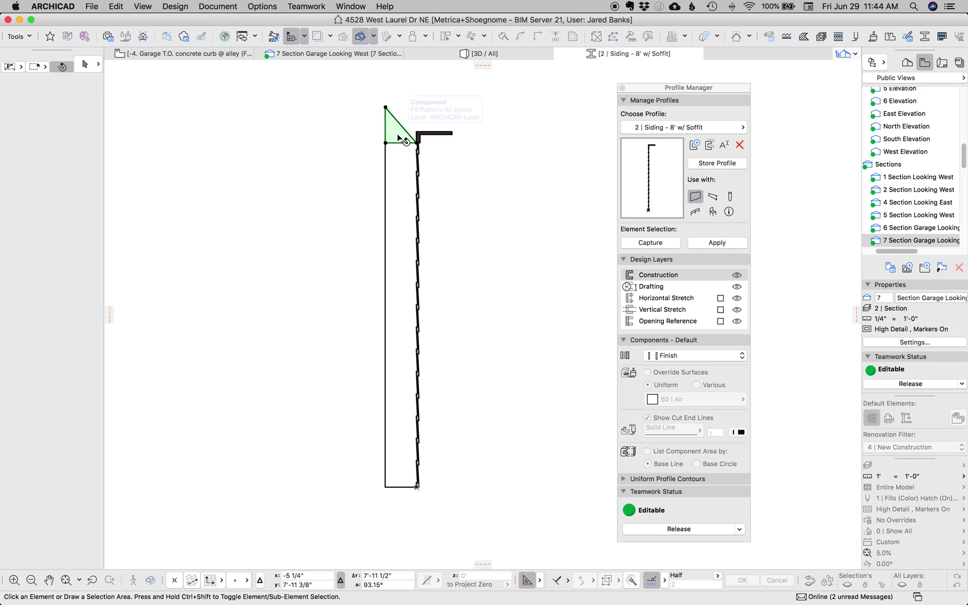
left_click(398, 171)
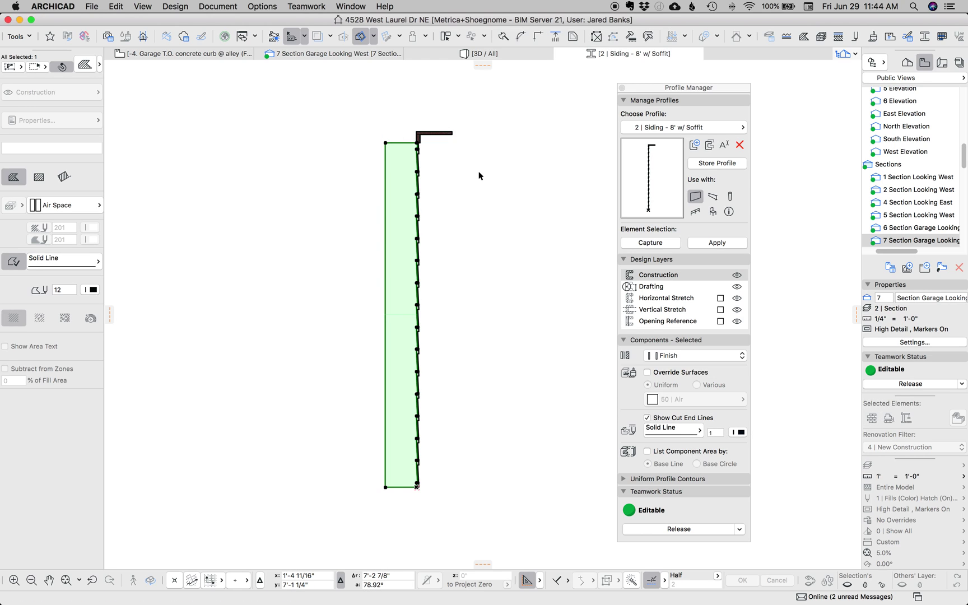
- Offset the outer edge of the remaining Air Space fill by 8 7/16" to the back of the siding, keeping only the triangular gaps filled
scroll(475, 177, "up", 5)
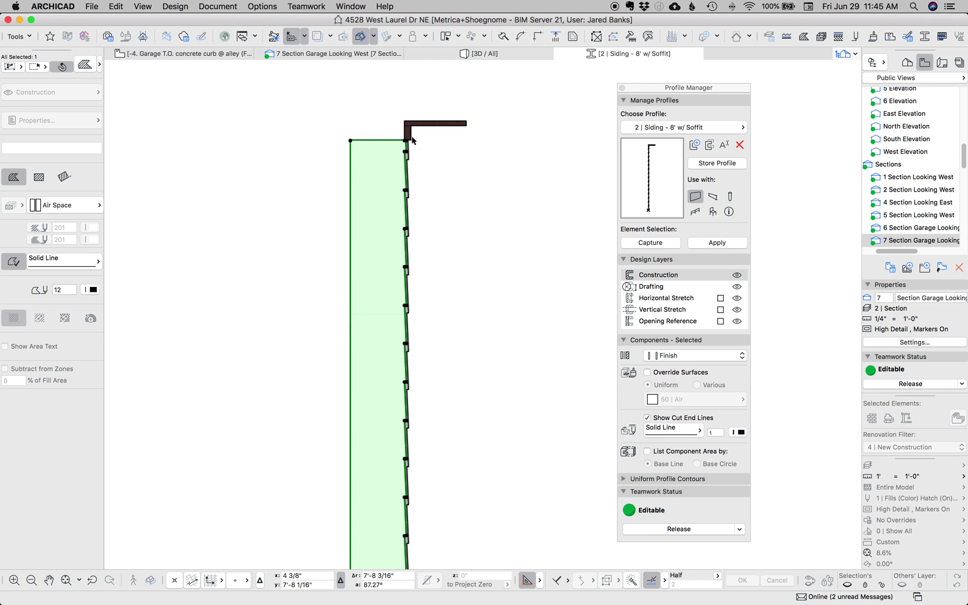
left_click(245, 156)
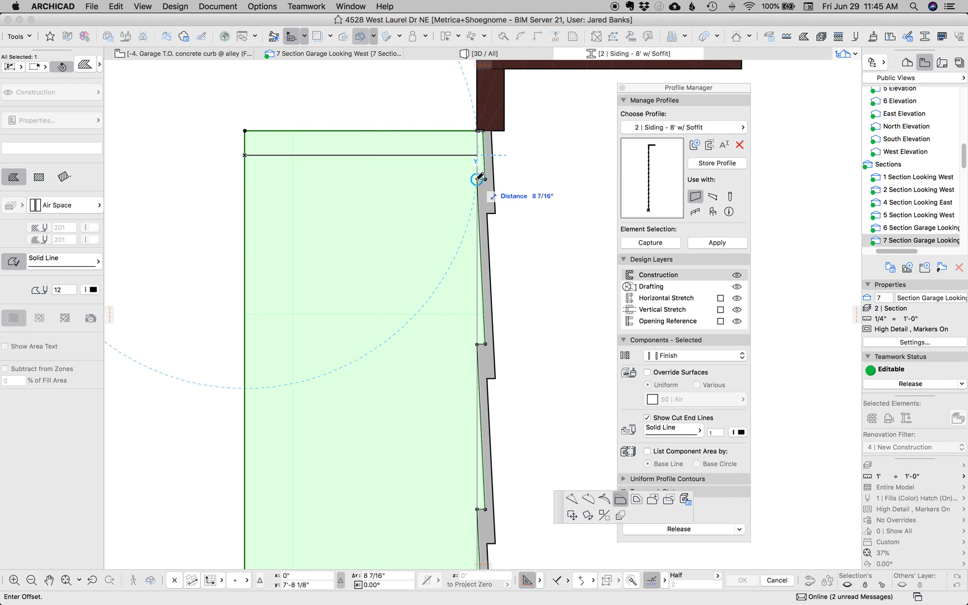
left_click(480, 178)
left_click(512, 253)
left_click(481, 332)
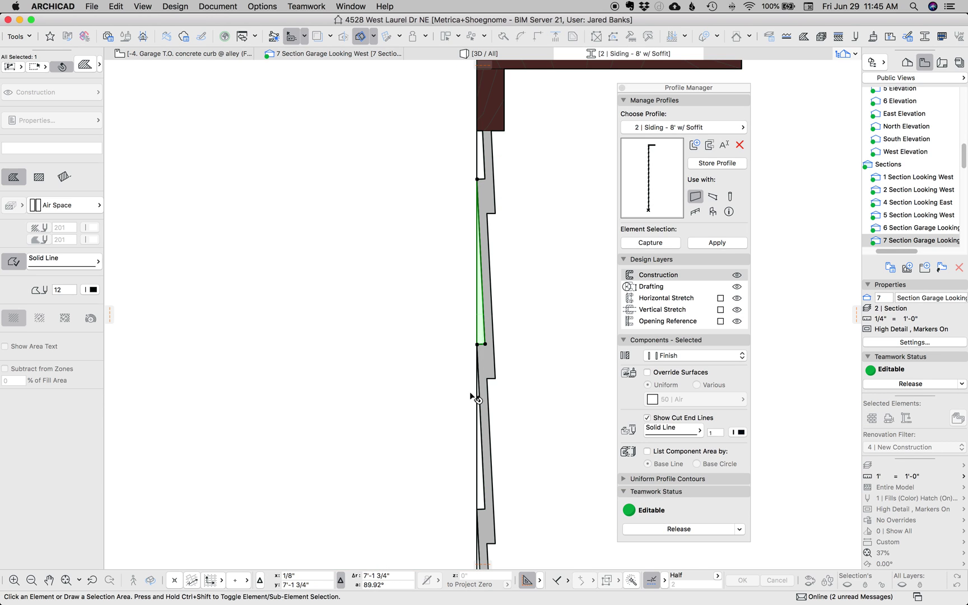
left_click(474, 389)
scroll(490, 424, "down", 3)
scroll(489, 424, "up", 4)
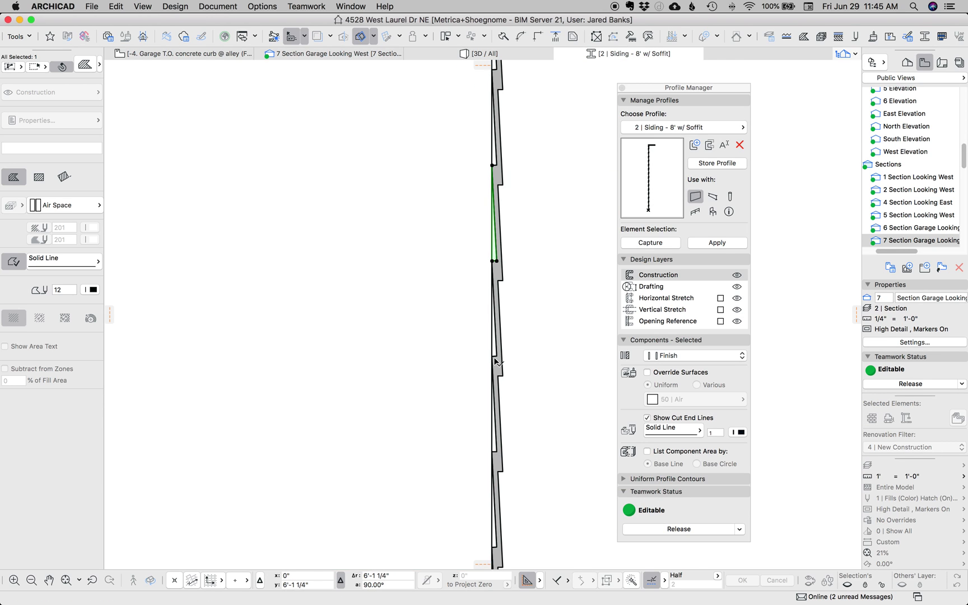
scroll(487, 336, "down", 5)
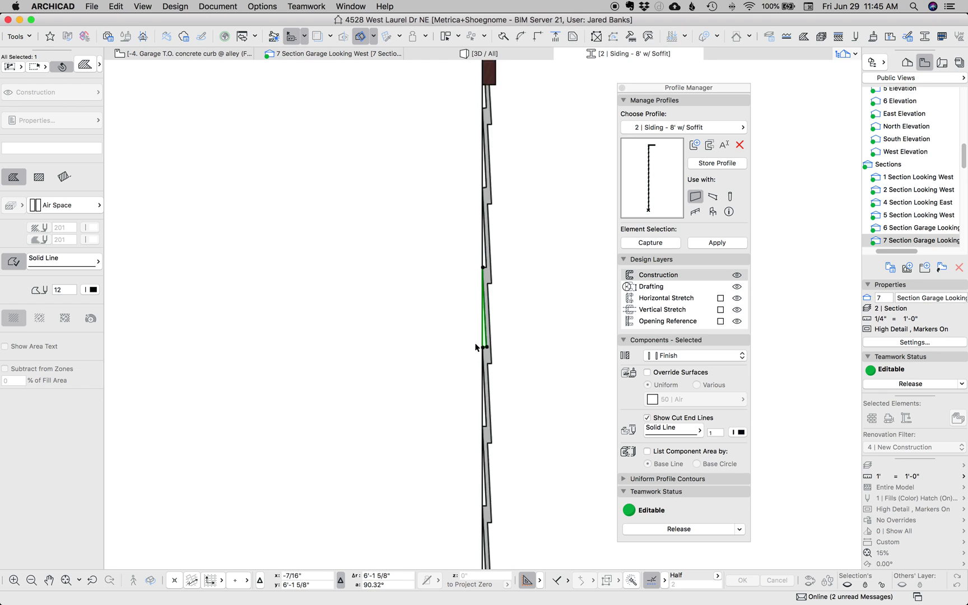
left_click(464, 340)
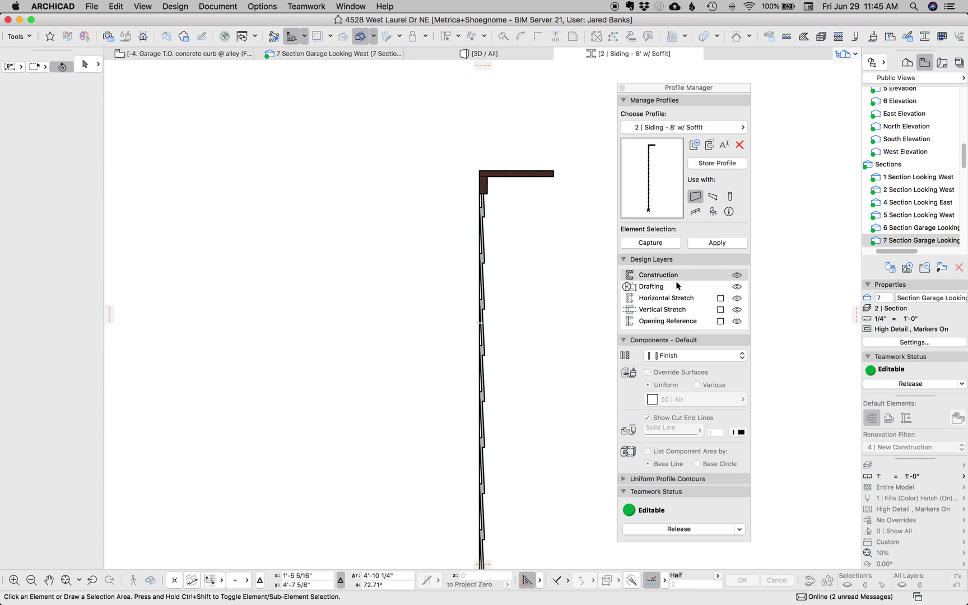
- Apply the edited 8' siding profile to the garage's siding wall in 3D and return to the profile to inspect the fills behind the boards
left_click(715, 242)
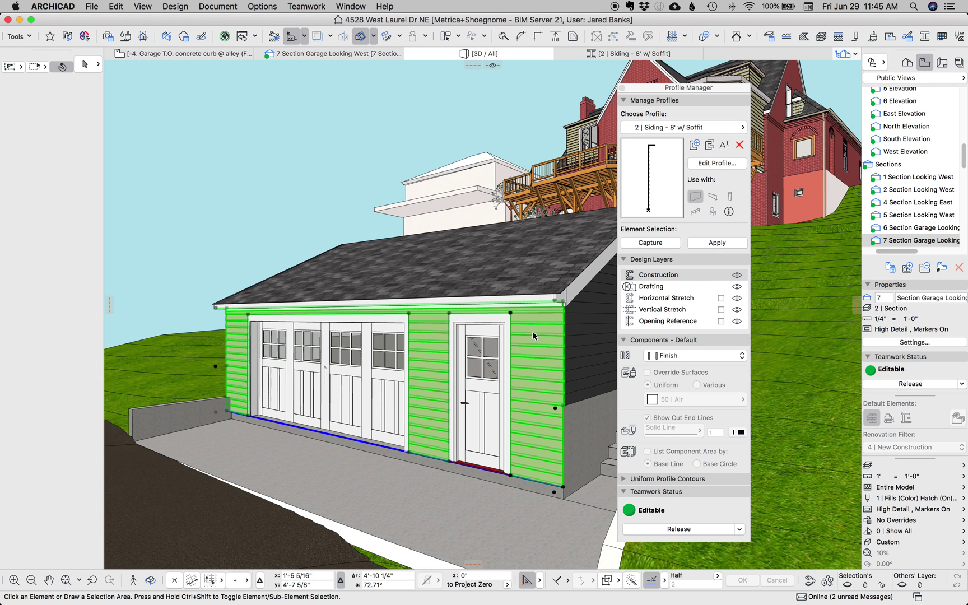
key("ctrl+Tab")
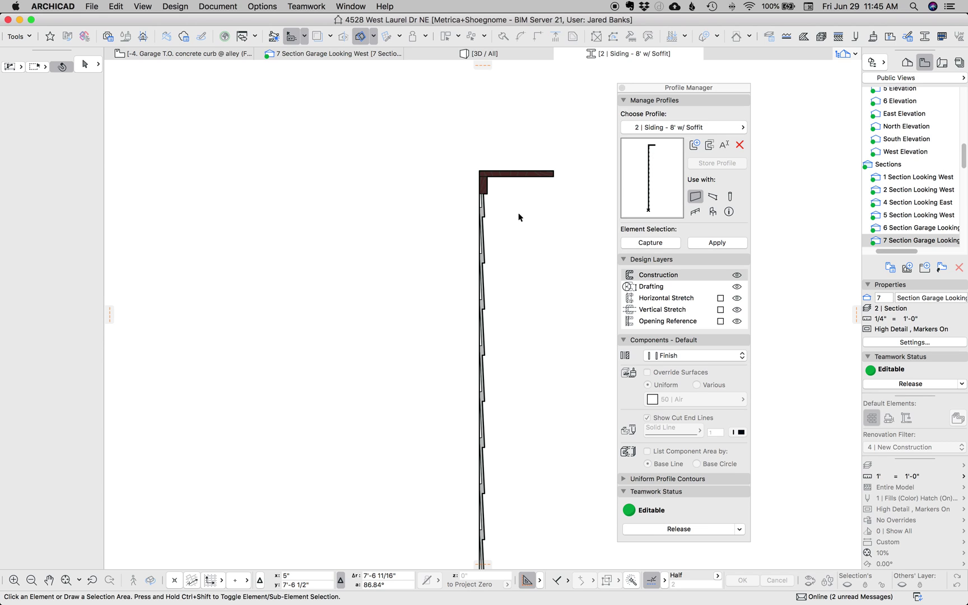
scroll(507, 214, "up", 5)
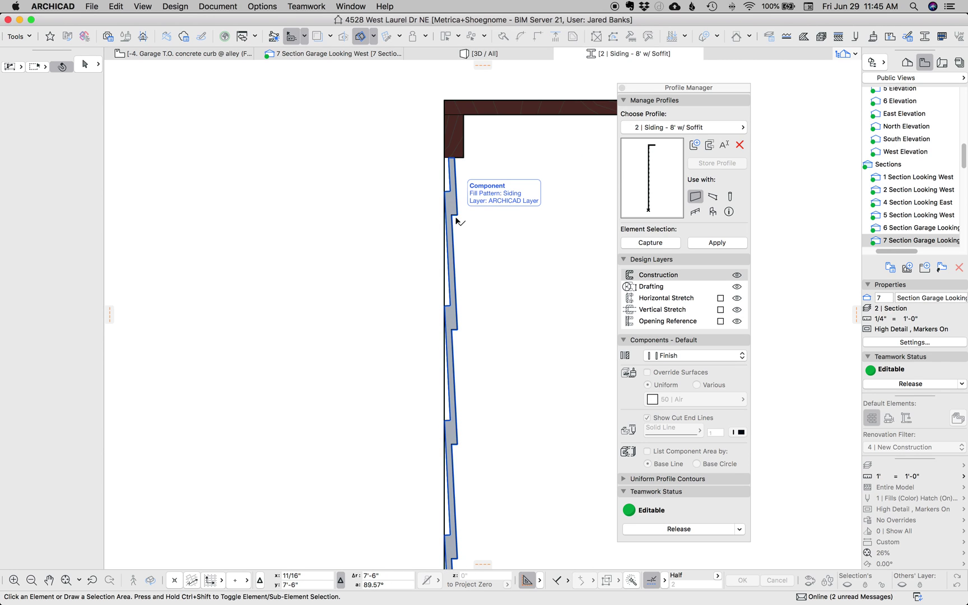
scroll(457, 319, "up", 3)
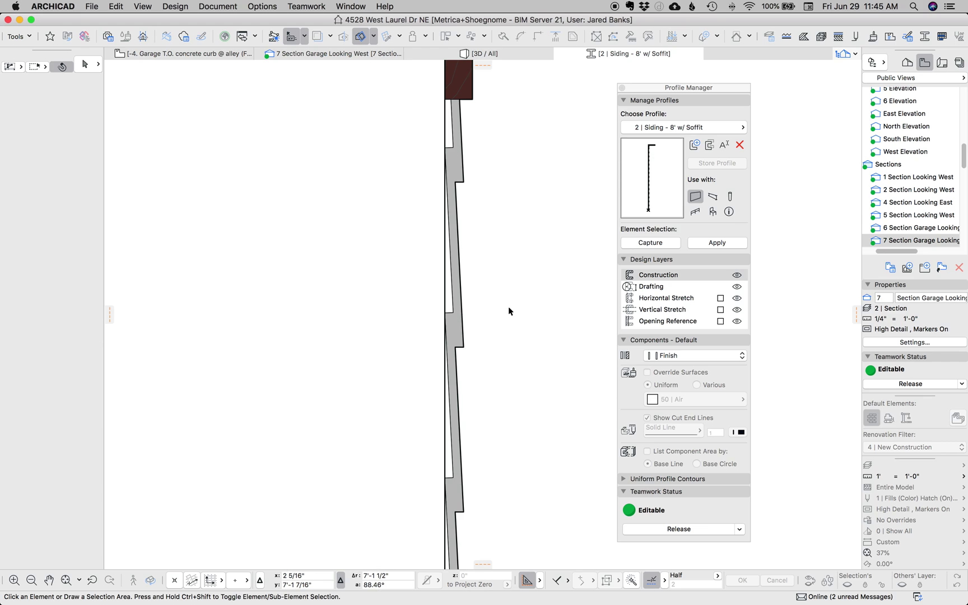